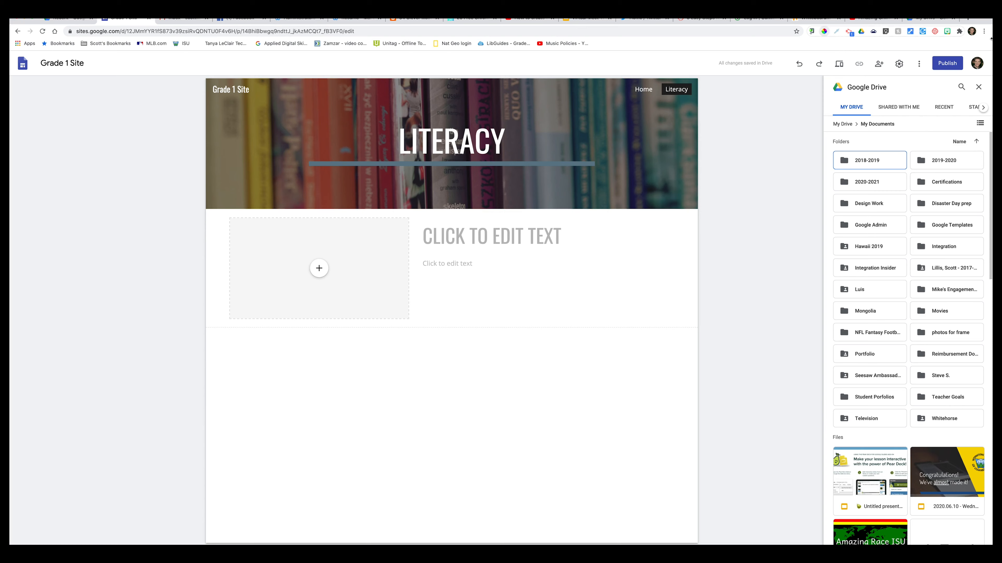
Step: Insert the Children's Book Emoji Pictionary! form from Drive below the text-and-image section
scroll(990, 170, down, 3)
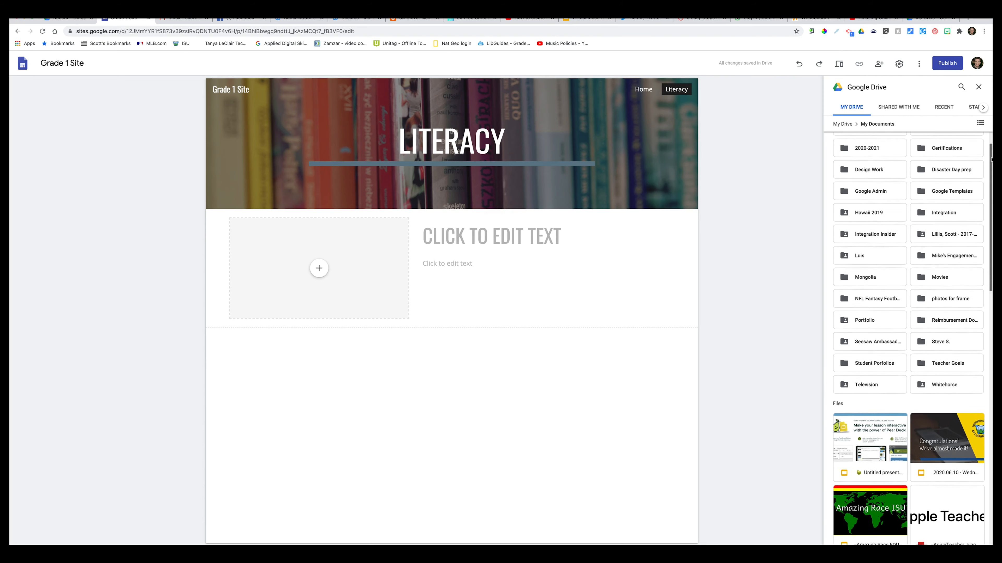
scroll(991, 169, down, 10)
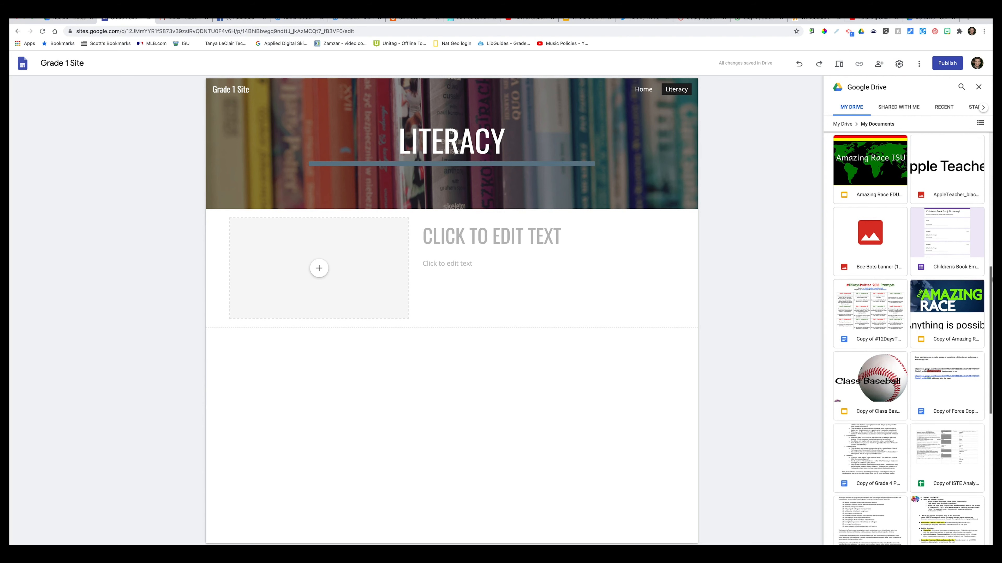
click(951, 239)
click(952, 249)
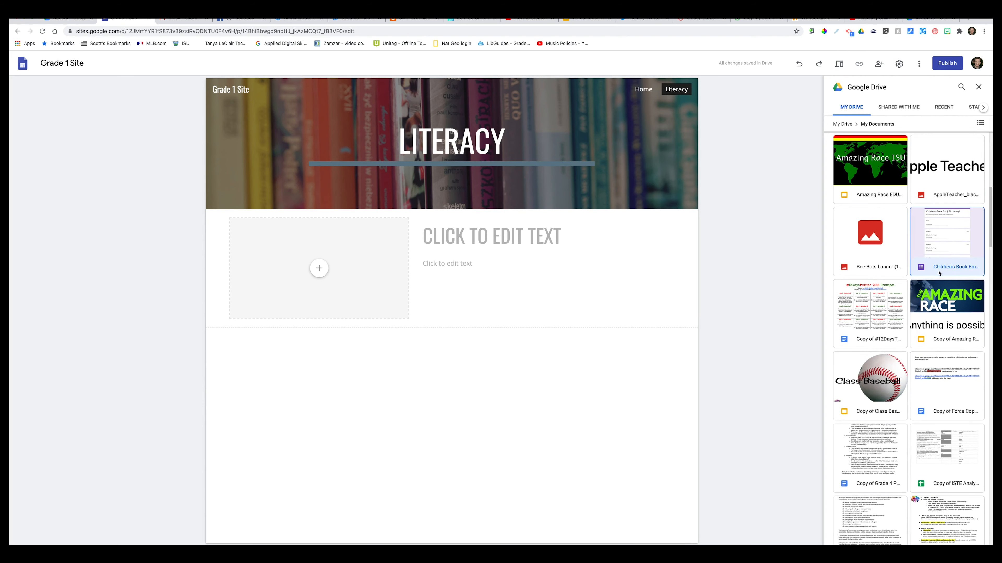
click(972, 543)
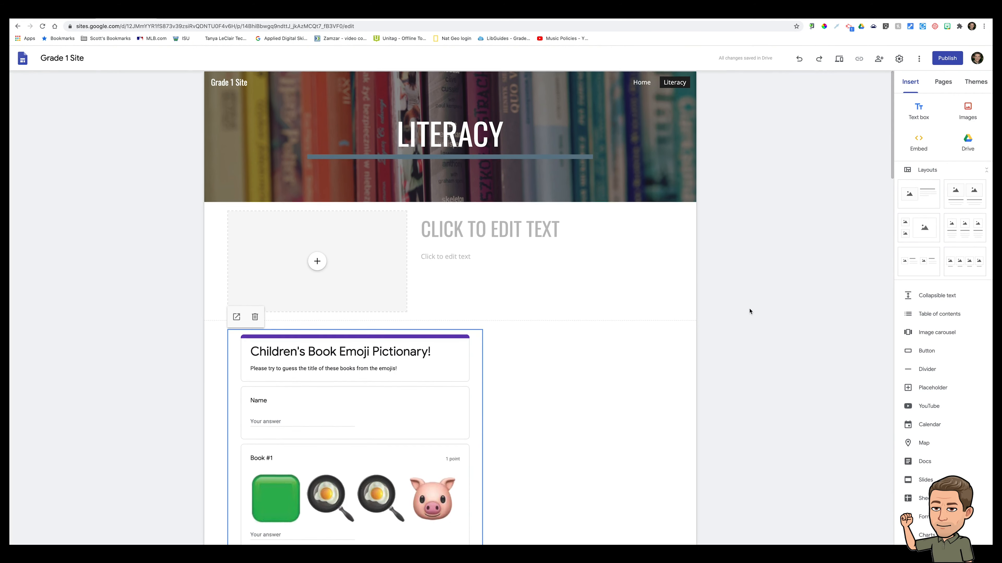
Step: Shorten the embedded emoji form by pulling its bottom edge up
scroll(750, 311, down, 2)
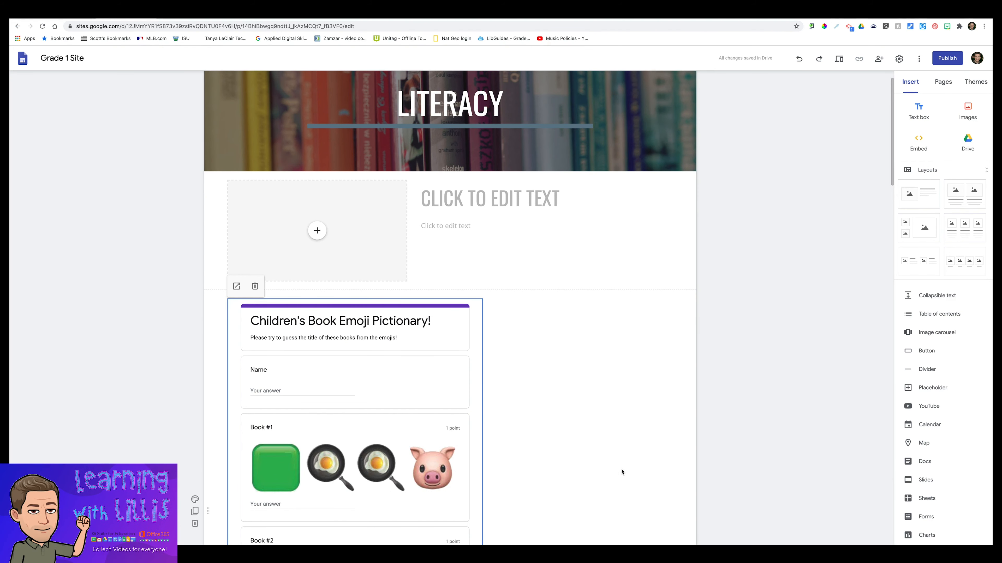
scroll(578, 423, down, 2)
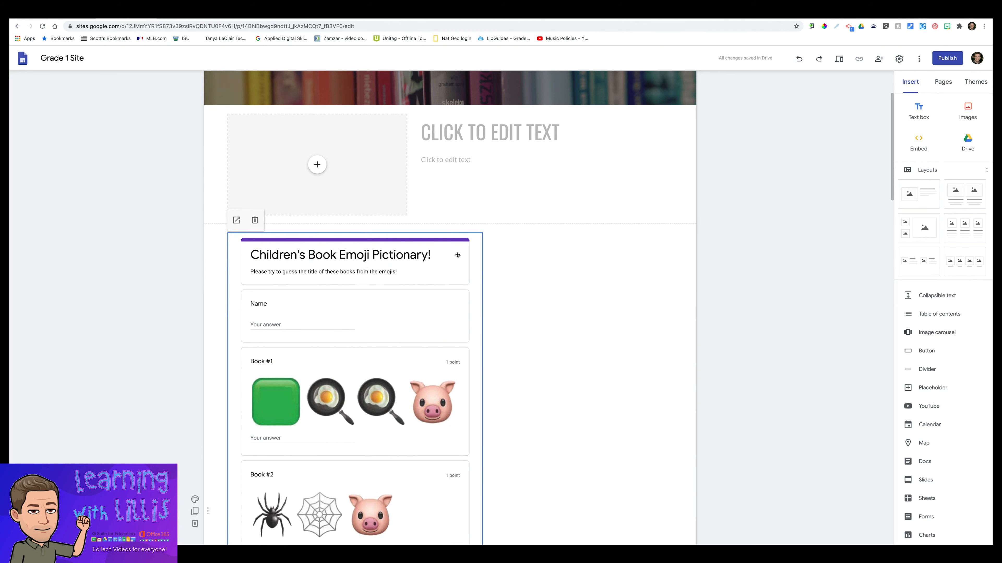
scroll(517, 329, down, 15)
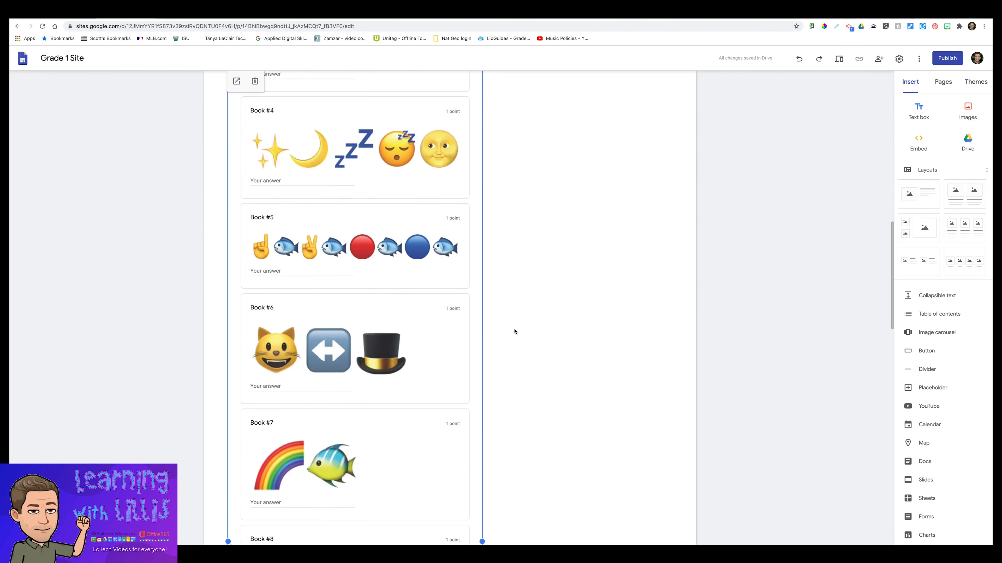
scroll(509, 353, down, 12)
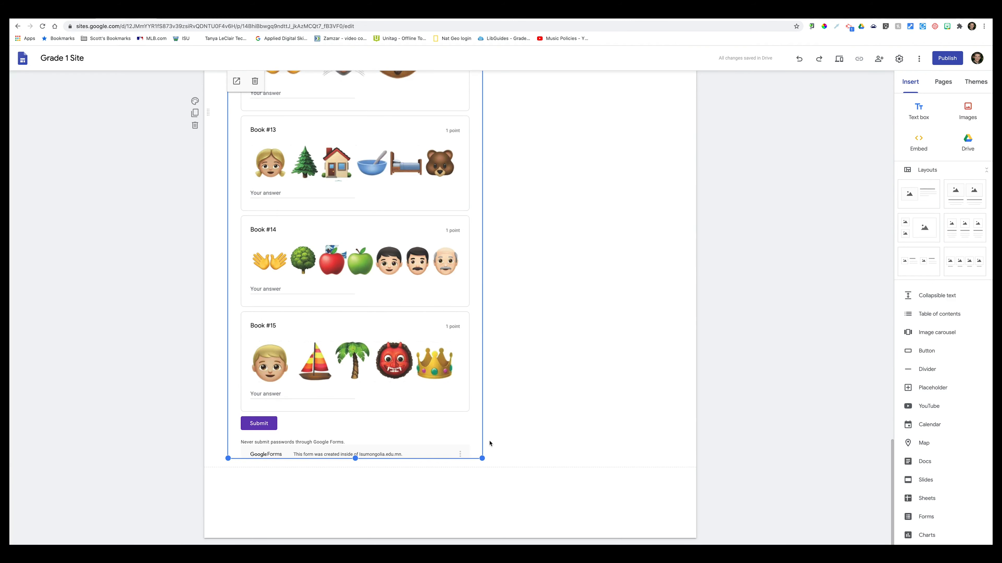
scroll(491, 438, up, 20)
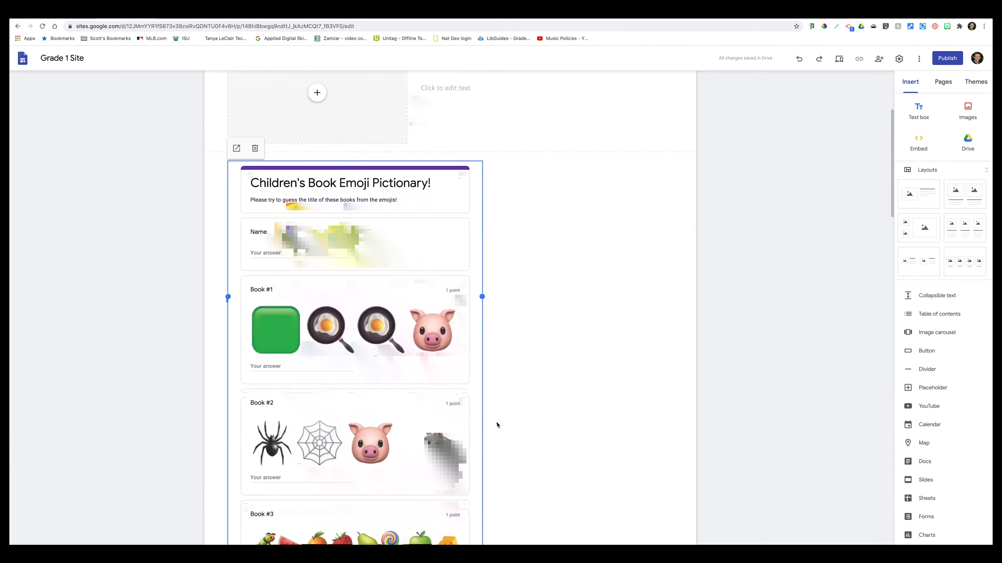
scroll(496, 425, up, 5)
scroll(496, 426, down, 20)
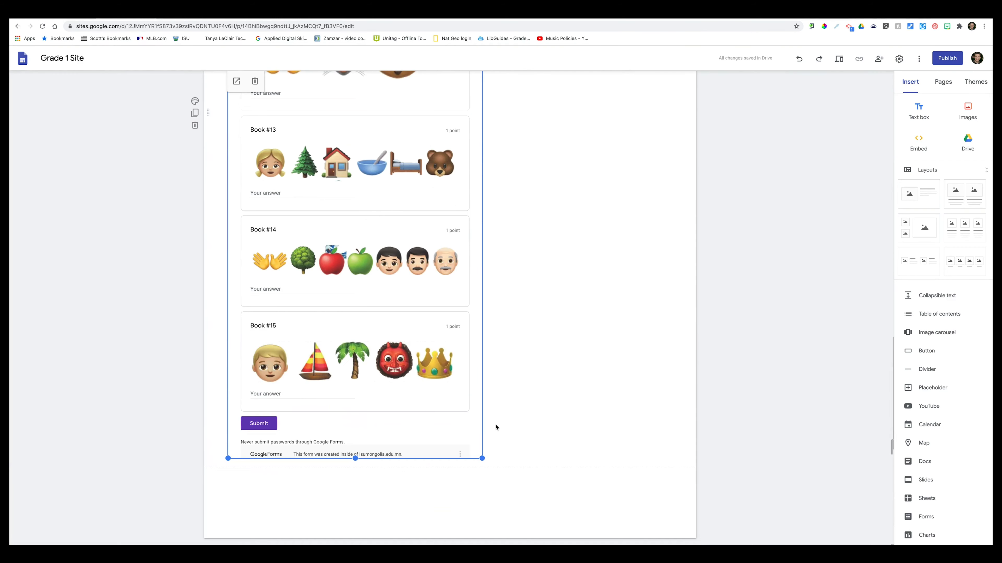
drag(355, 457, 360, 126)
drag(356, 458, 364, 191)
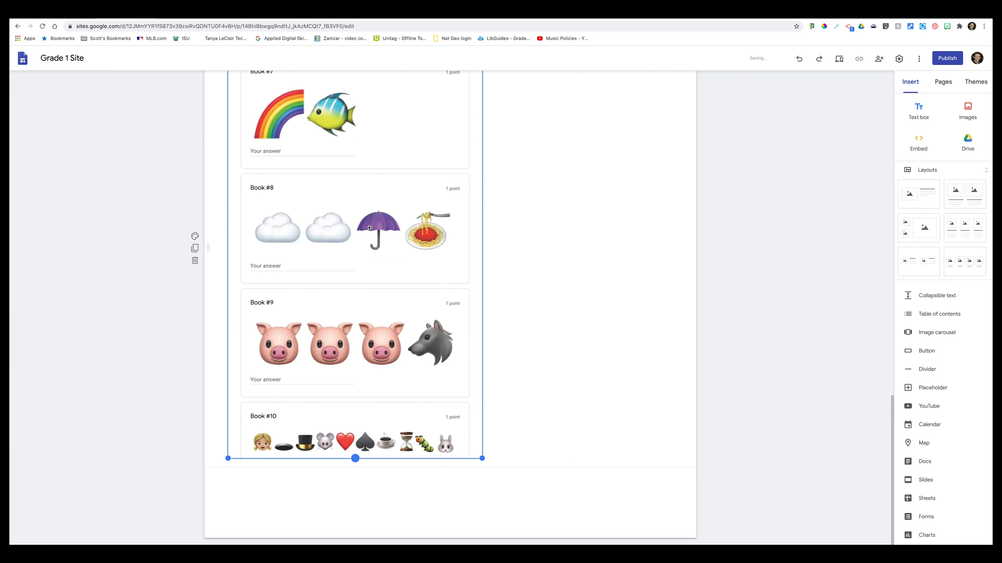
drag(355, 458, 367, 190)
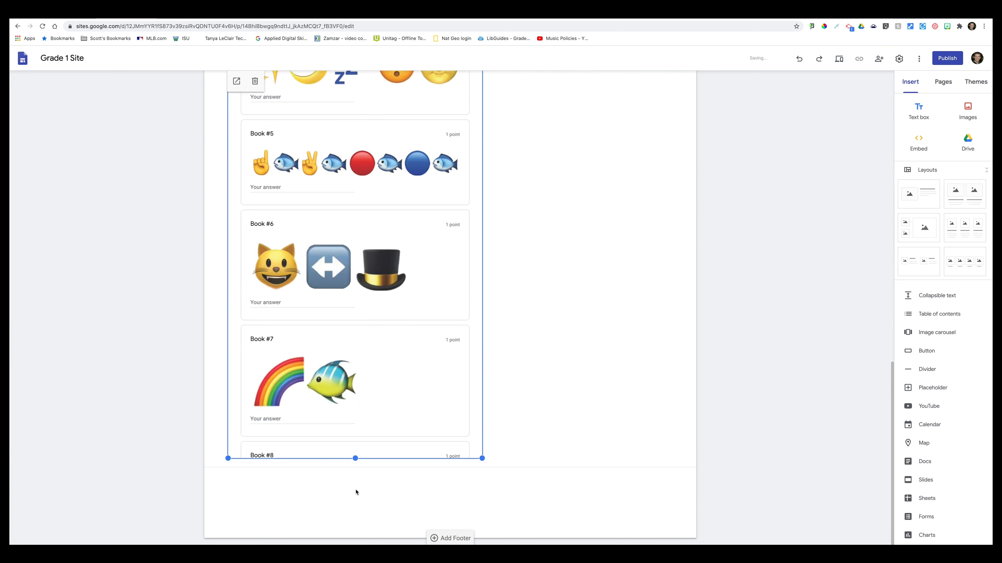
drag(356, 458, 368, 194)
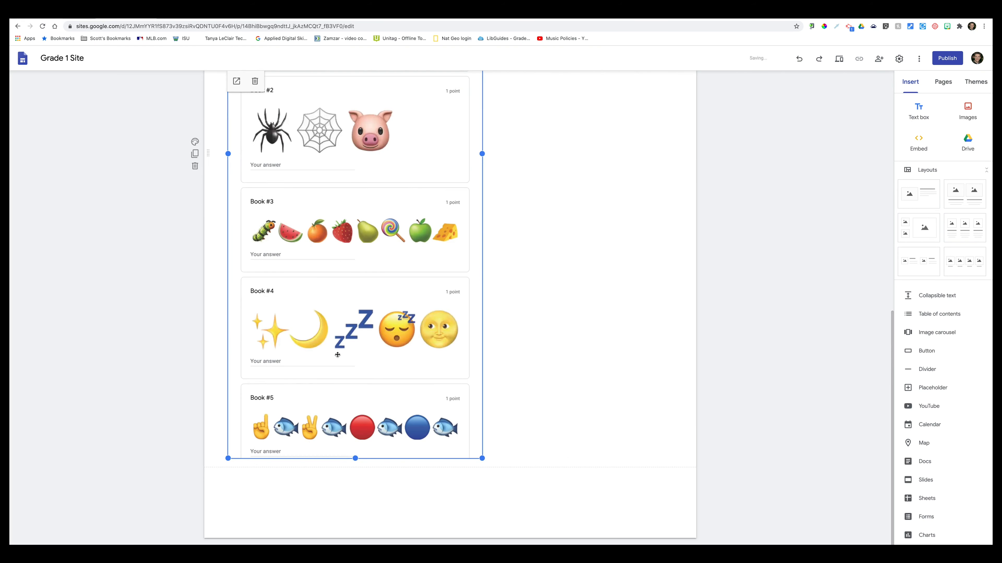
drag(355, 459, 366, 387)
drag(355, 459, 362, 332)
click(154, 405)
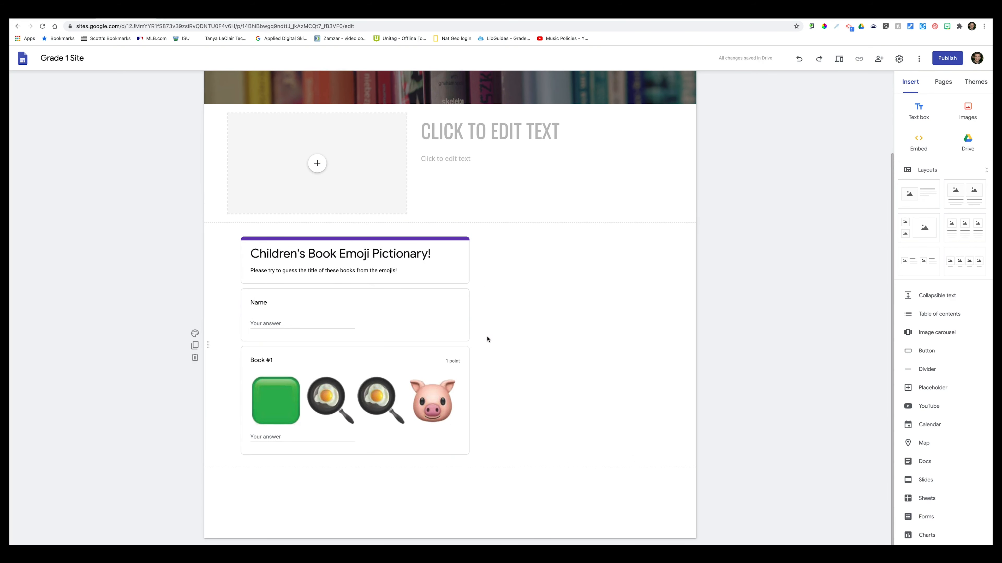
Step: Make the embedded emoji form narrower and bring up the Drive file picker
click(475, 341)
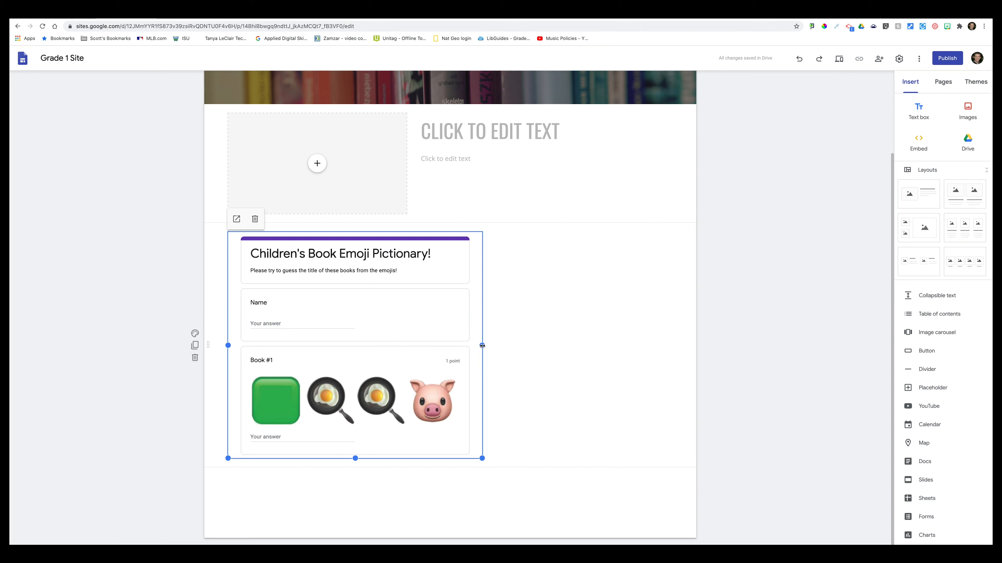
drag(481, 346, 445, 346)
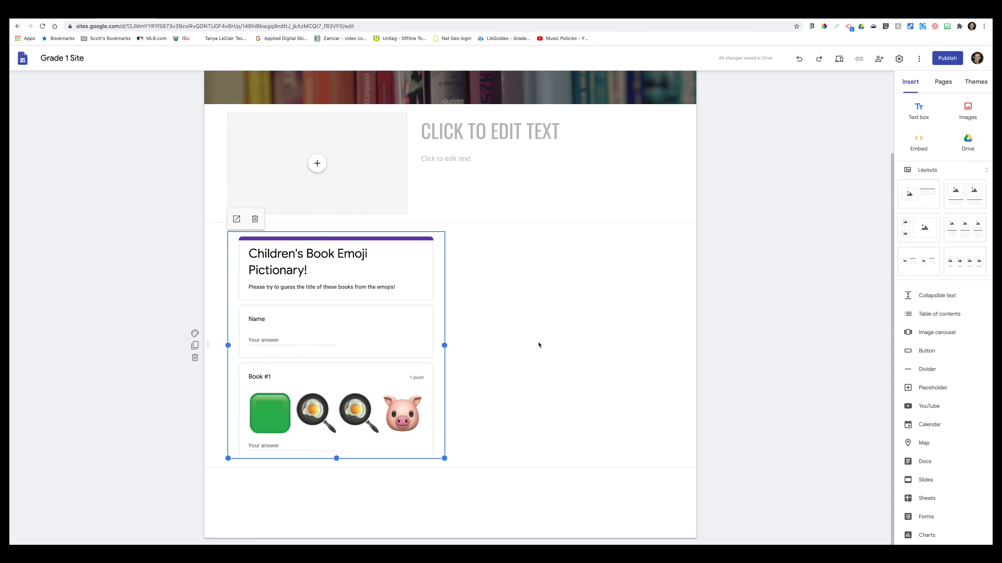
click(968, 144)
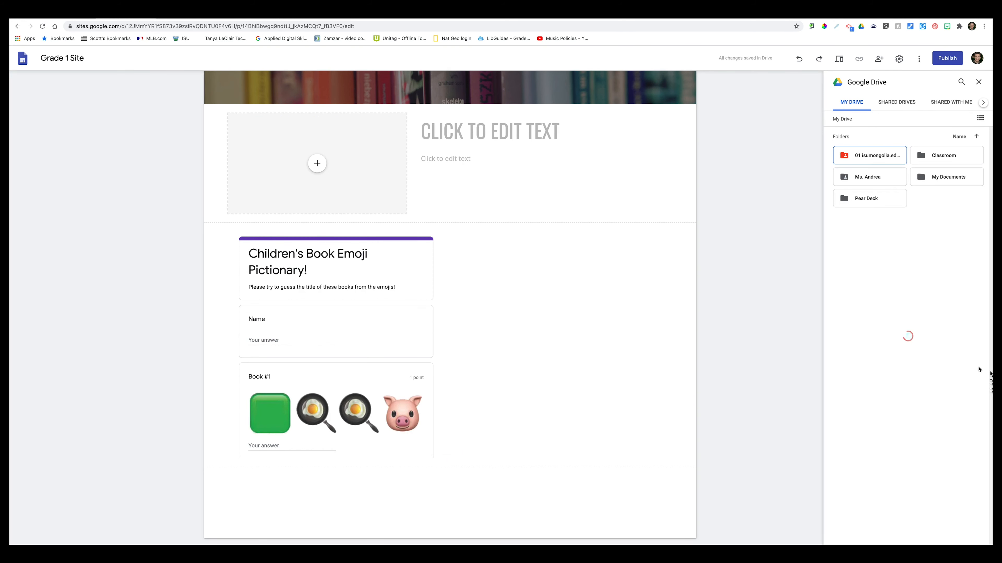
Step: Insert the Google Certified Educator Level Two Training Outline document from My Documents
double_click(942, 179)
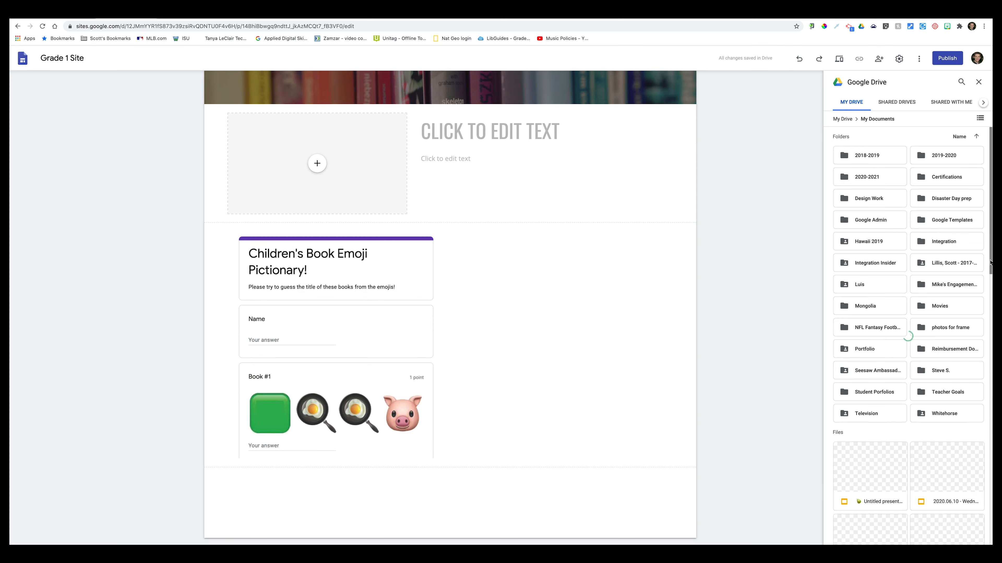
drag(991, 238, 990, 531)
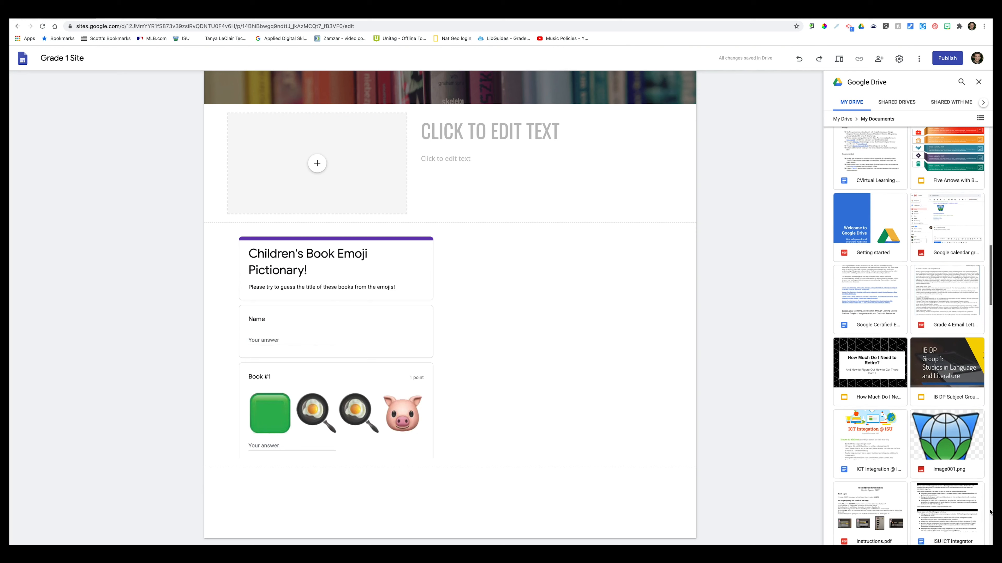
click(890, 280)
click(972, 538)
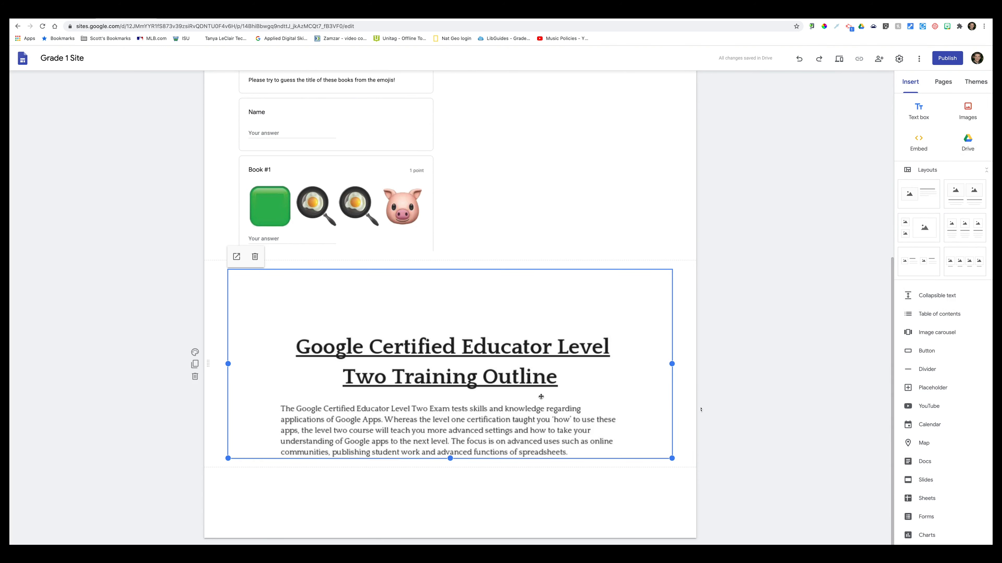
Step: Resize the document to half width beside the emoji form, stretched to match its height
drag(228, 364, 456, 355)
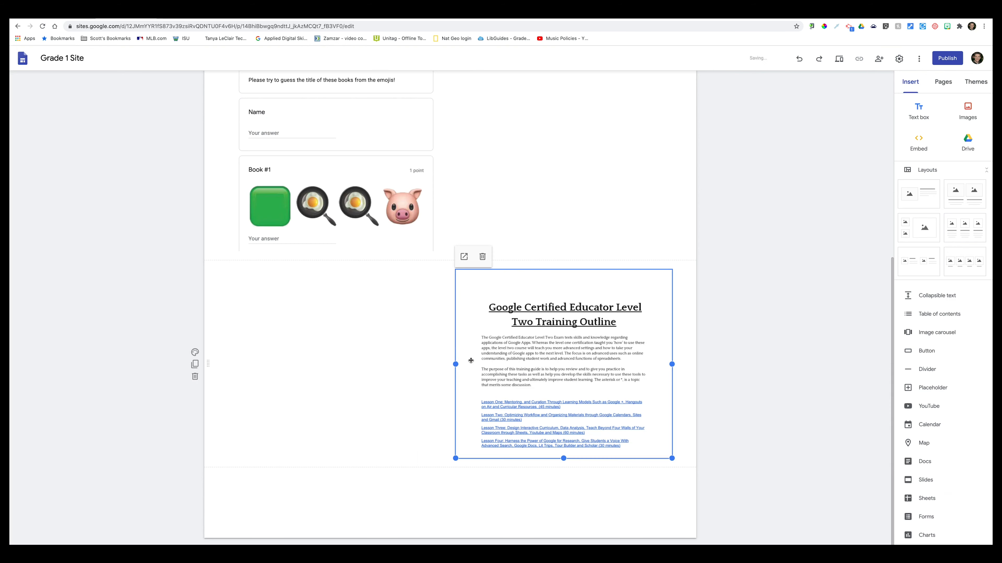
drag(537, 368, 569, 216)
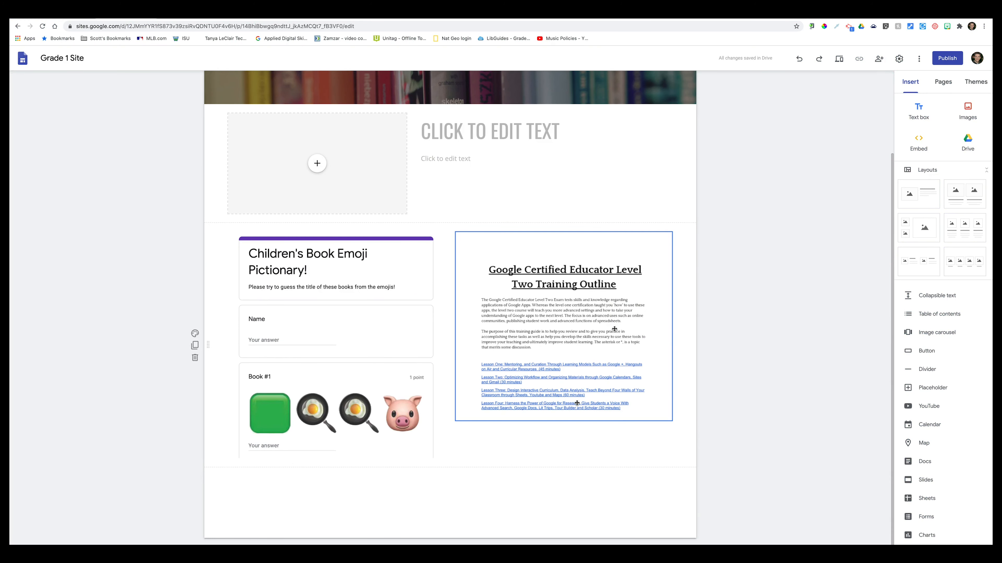
click(581, 418)
drag(564, 420, 564, 459)
click(734, 407)
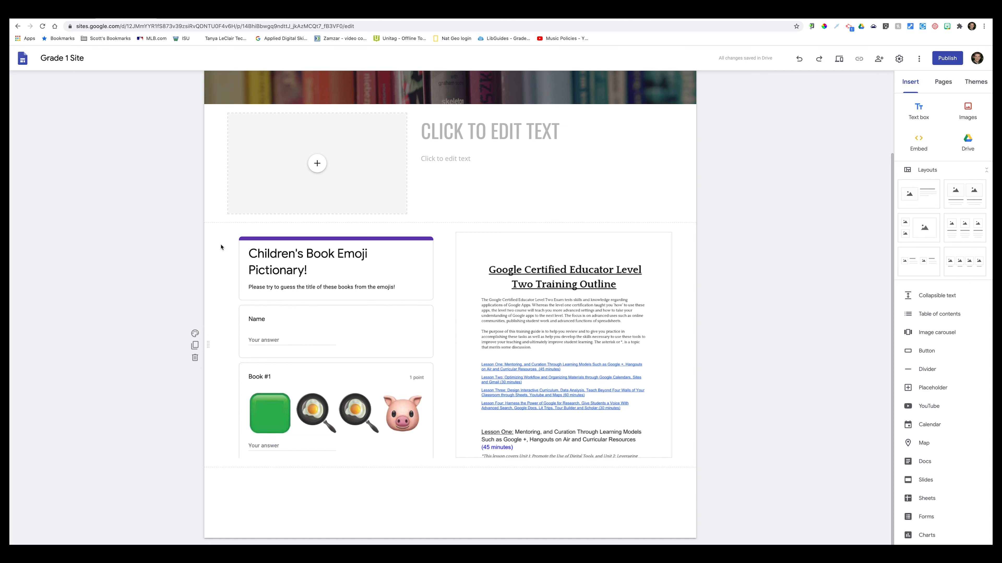
Step: Apply the Emphasis 2 dark slate background to the quiz-and-document section, leaving a single copy
click(195, 334)
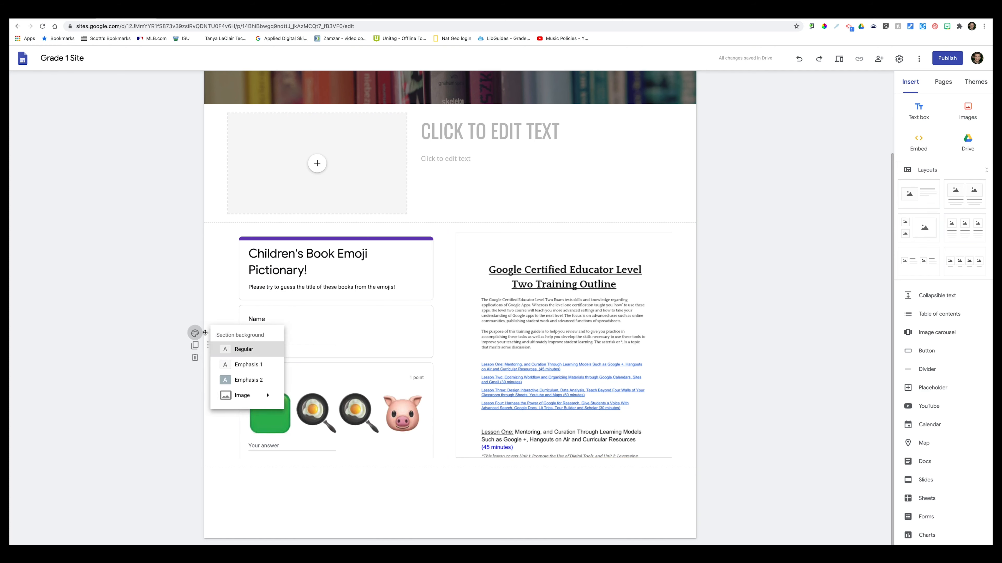
click(236, 377)
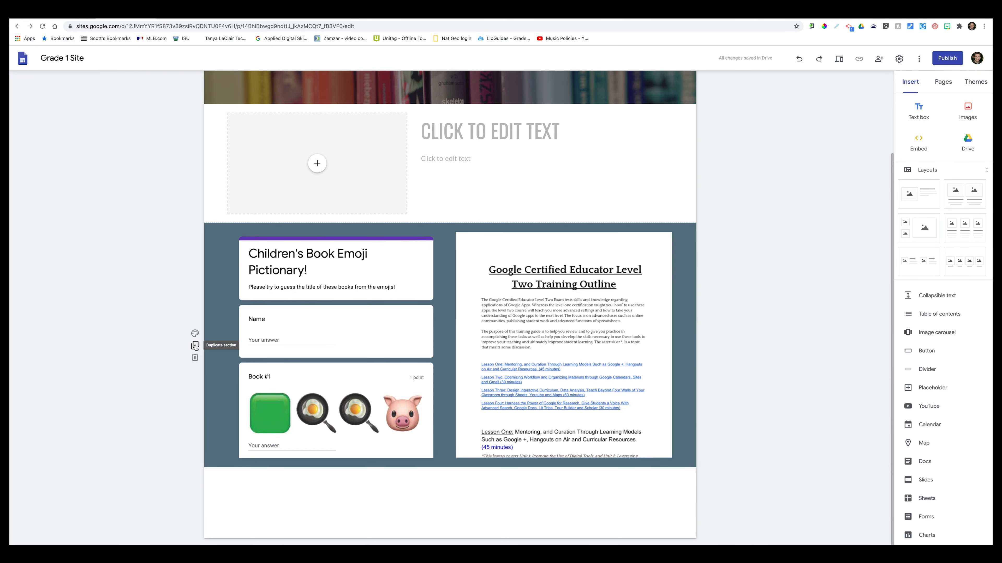
click(195, 345)
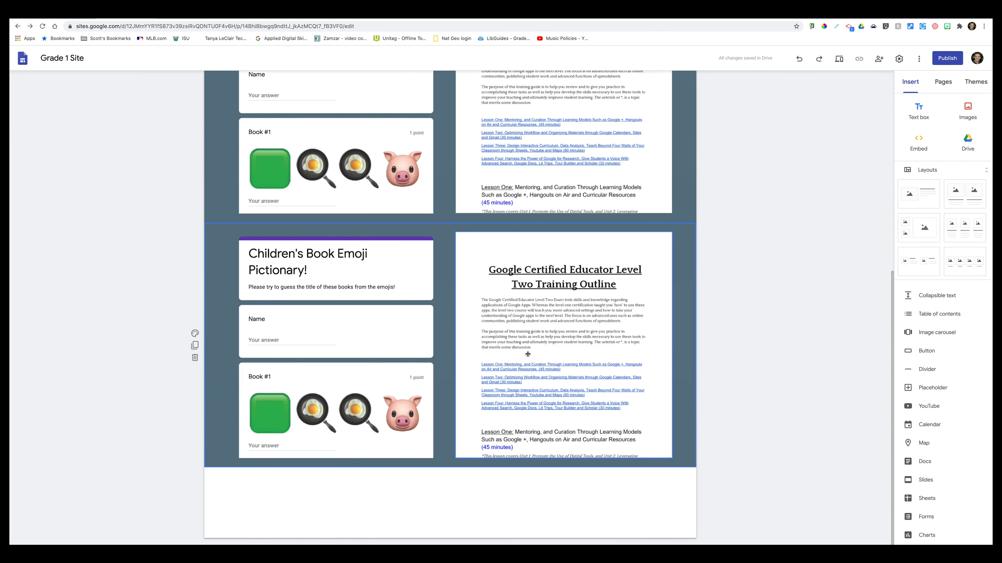
click(195, 357)
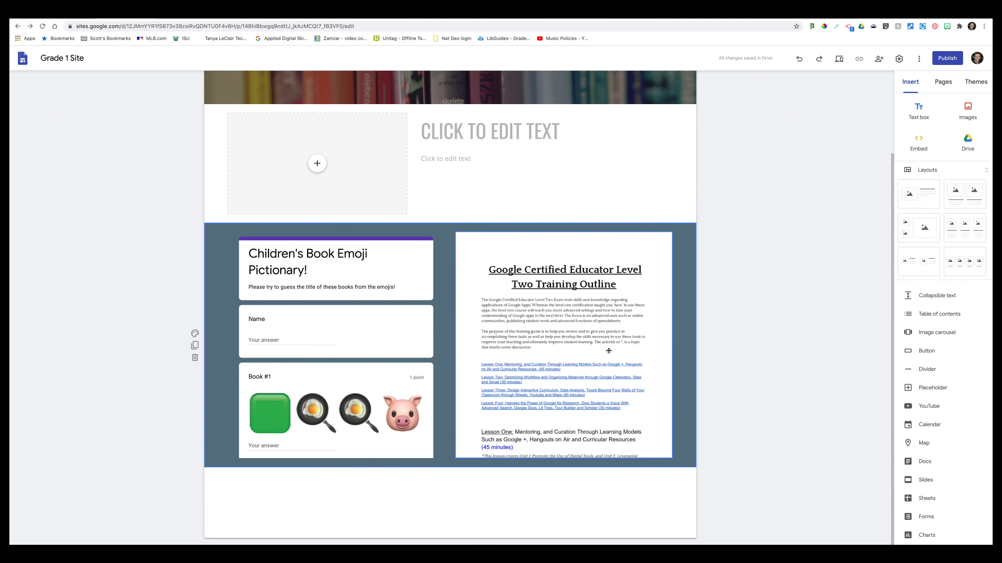
scroll(572, 347, up, 3)
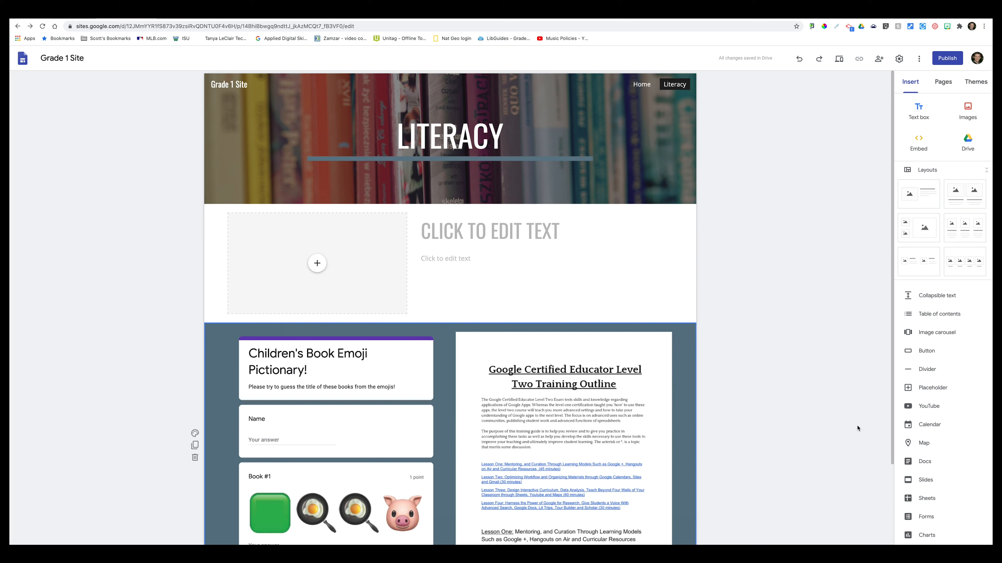
Step: Create a new page named Mathematics from the Pages panel
click(943, 83)
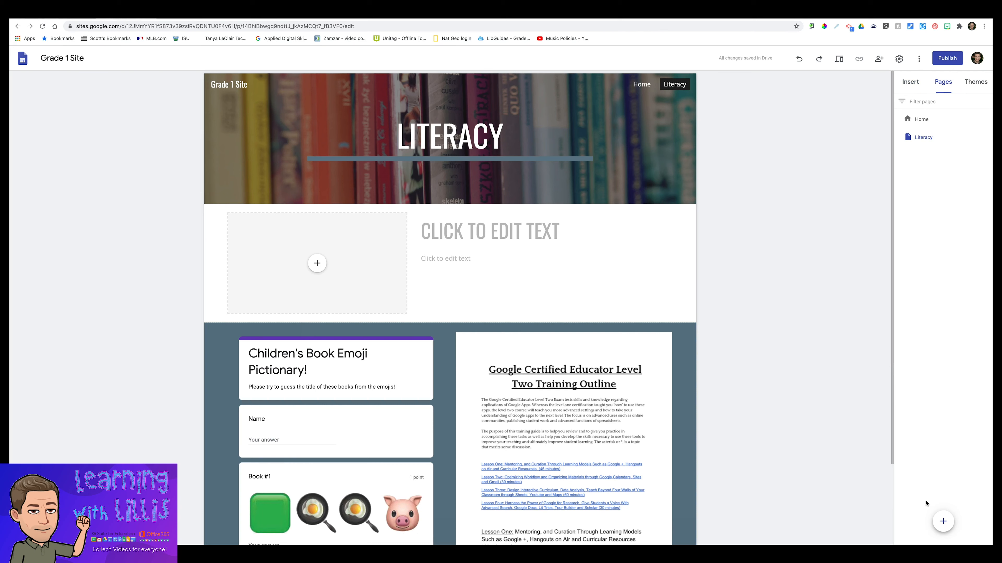
mouse_move(944, 521)
click(943, 522)
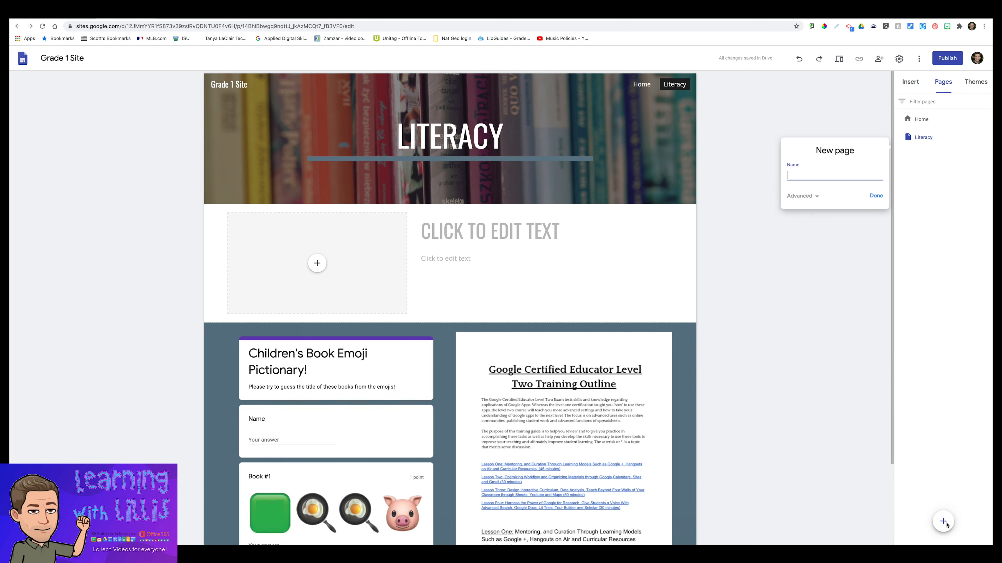
text(Mathematics)
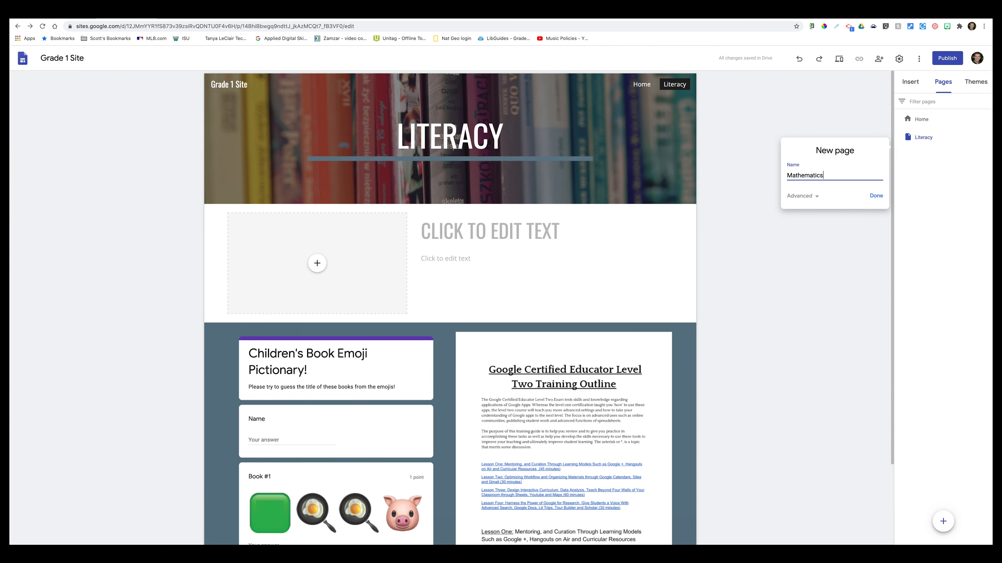
key(Return)
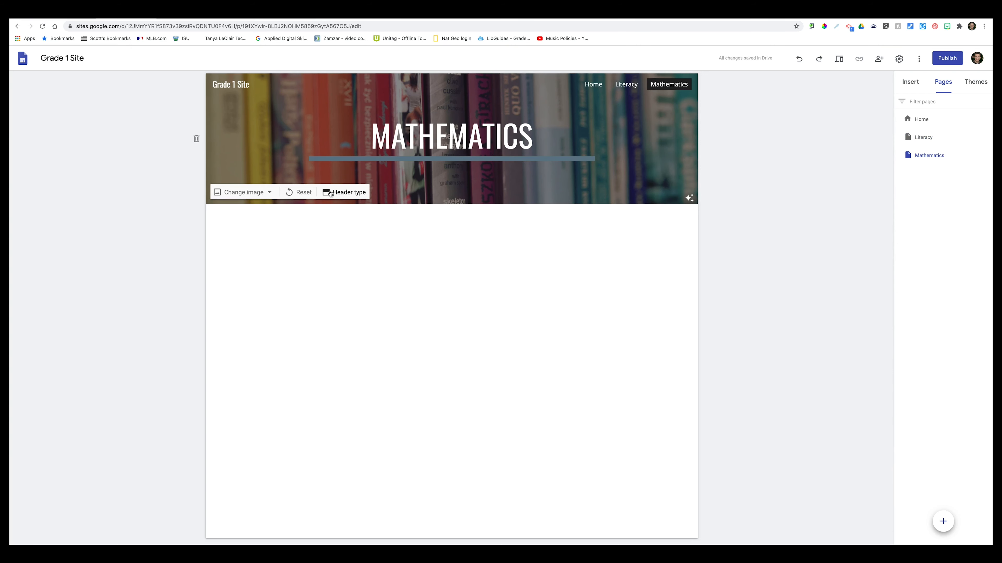
Step: Replace the Mathematics header banner with the colourful operators image found by searching 'maths'
click(270, 193)
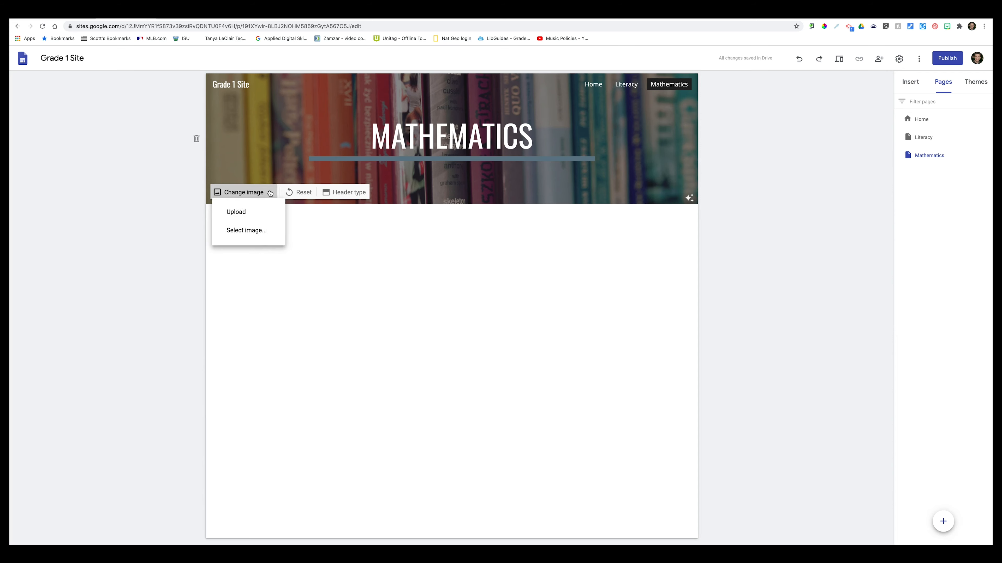
click(258, 234)
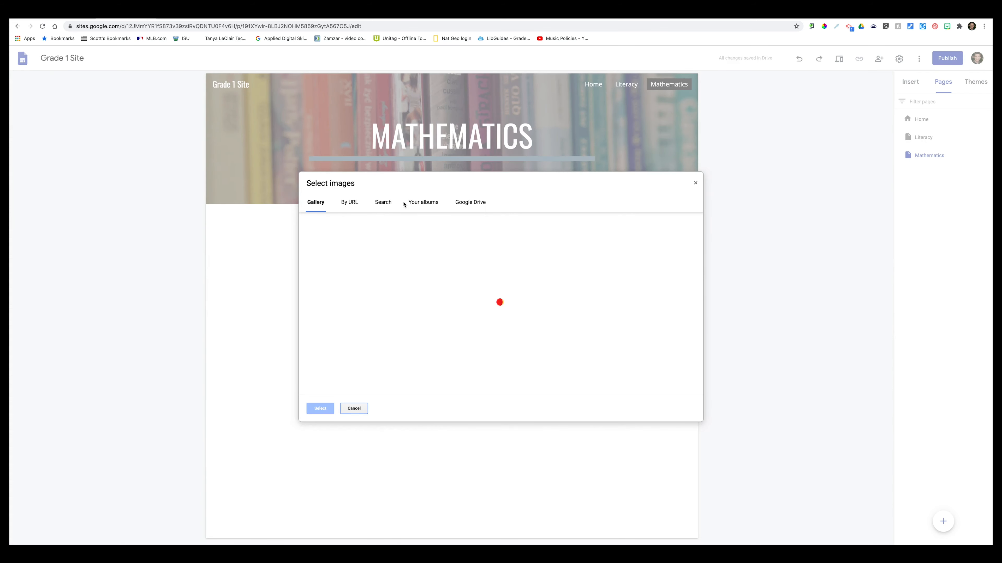
click(382, 202)
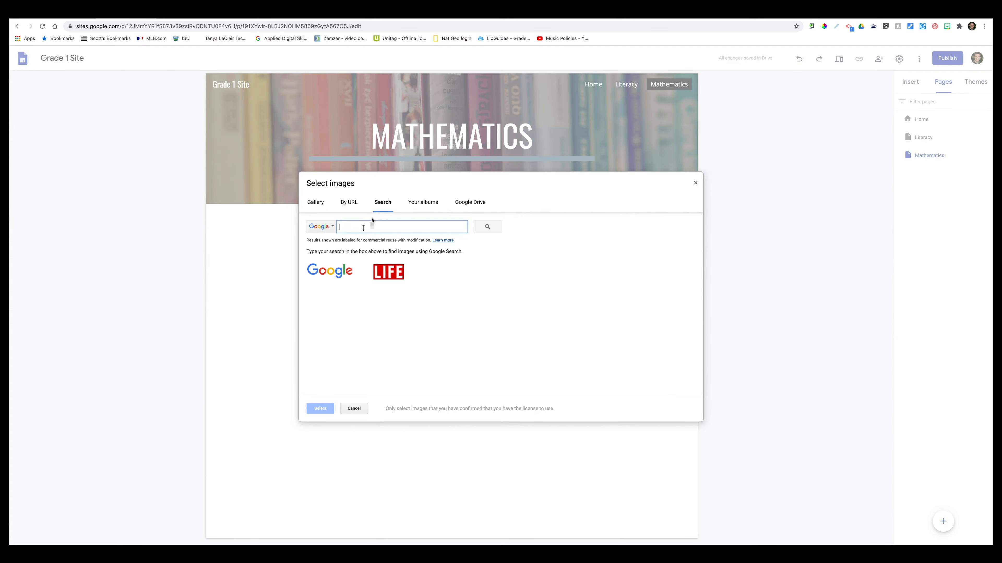
text(maths)
click(489, 227)
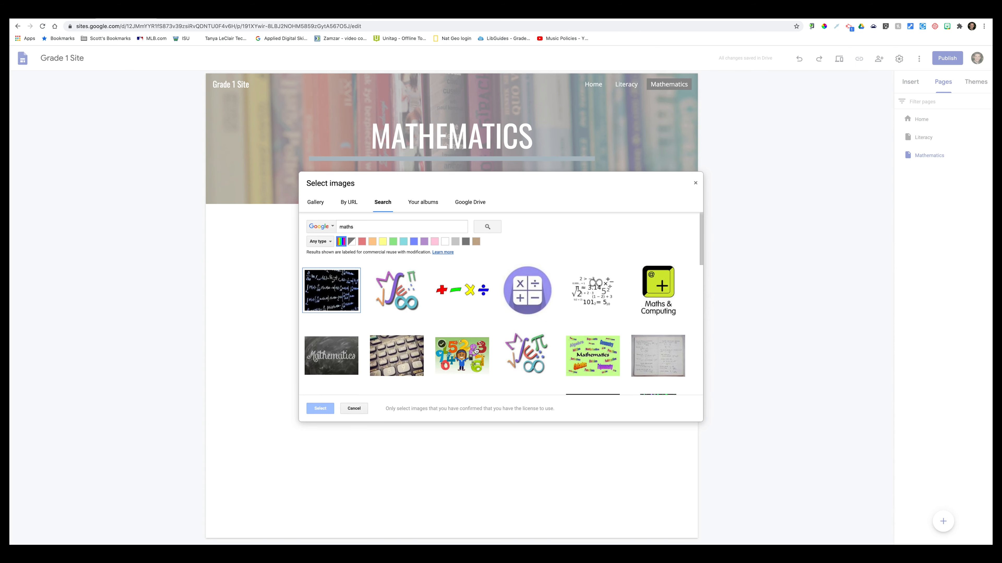
click(467, 304)
click(320, 409)
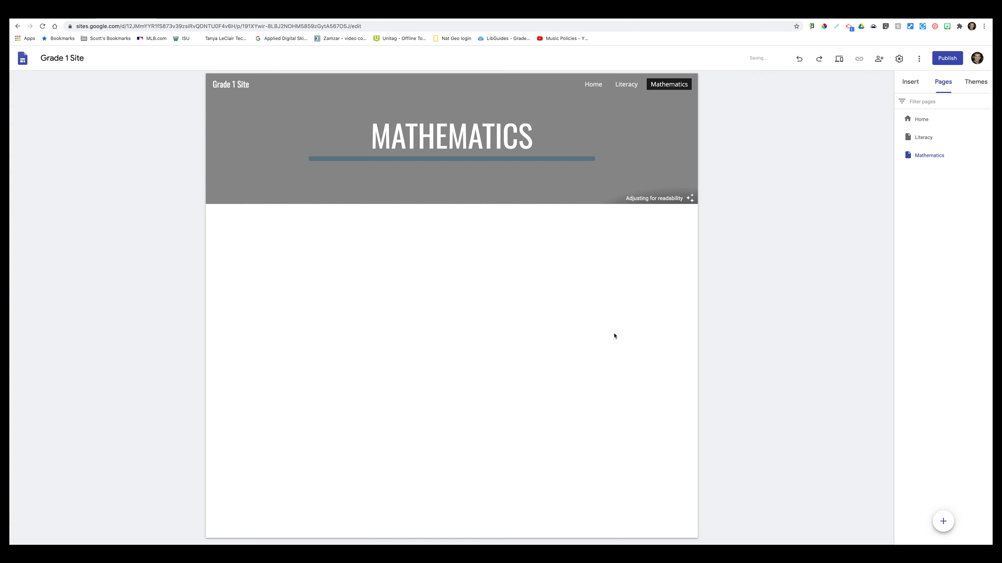